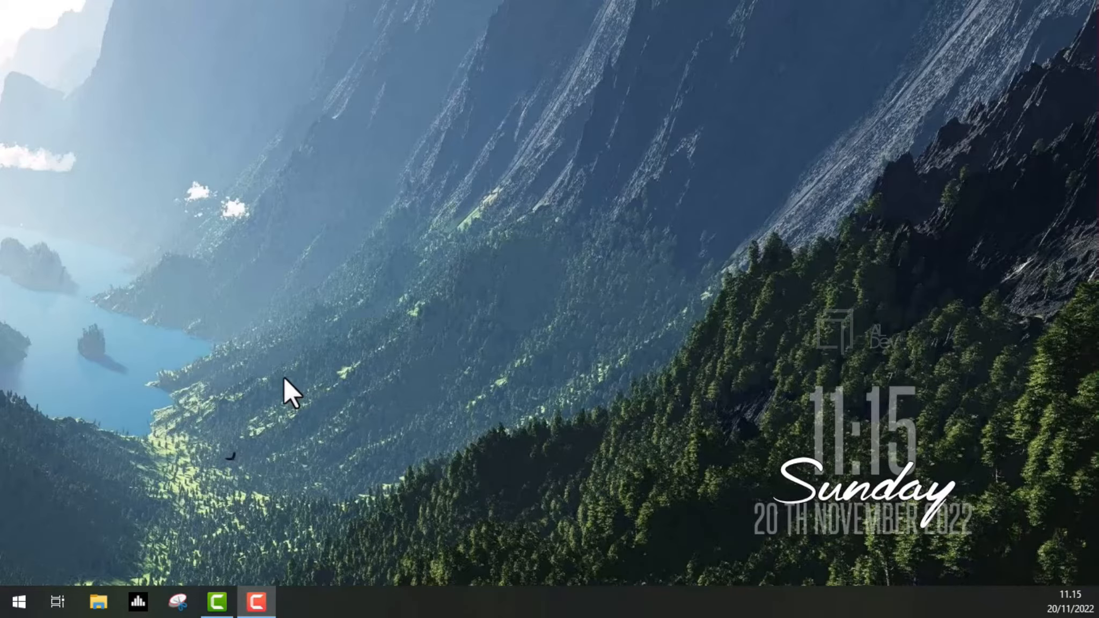
Open LDMultiPlayer9, select the LDPlayer instance and enable "Use less graphics memory and RAM" in the optimization settings.
click(20, 602)
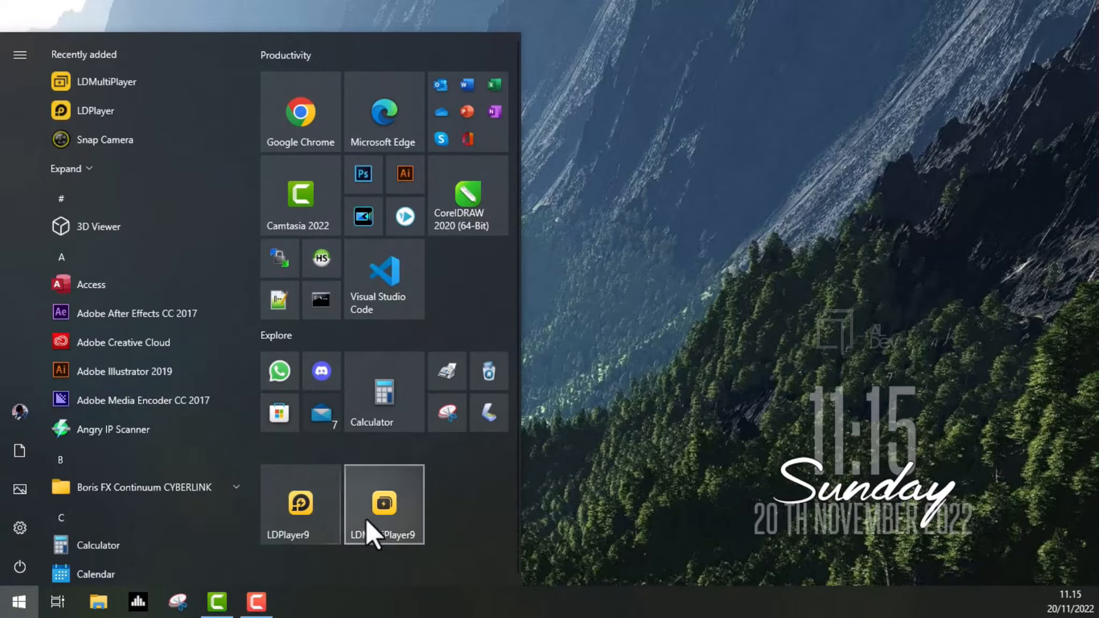
click(385, 516)
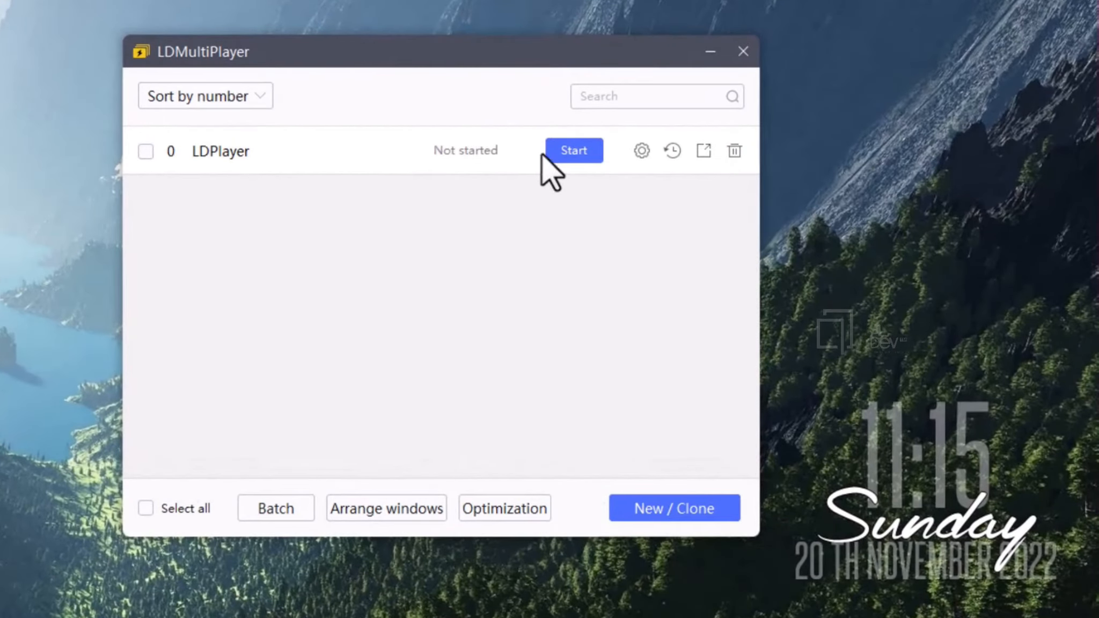
click(146, 152)
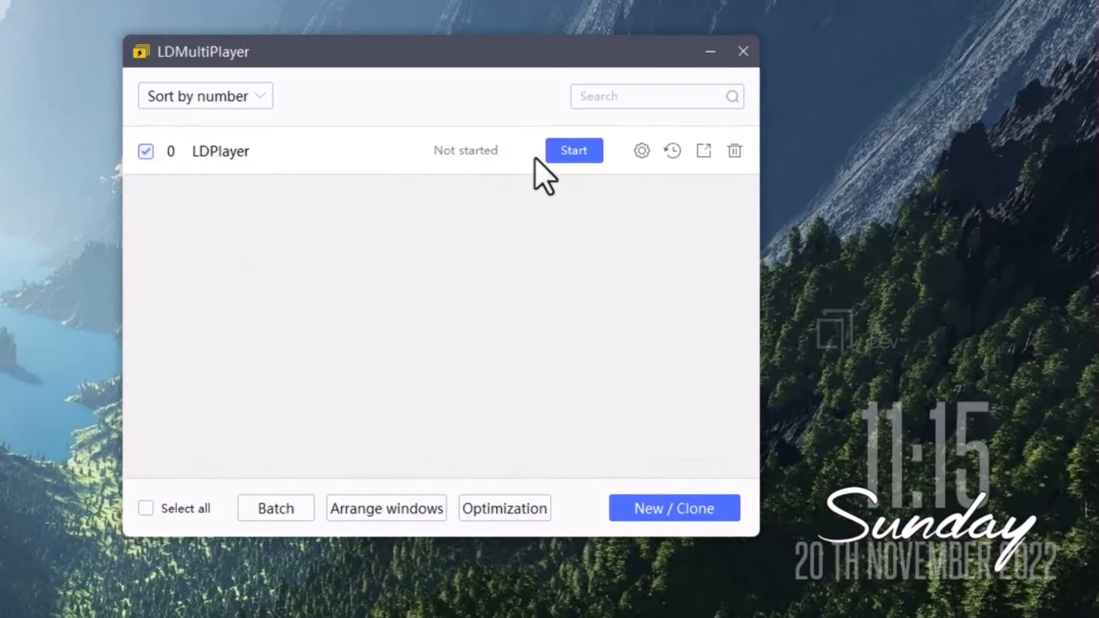
click(505, 509)
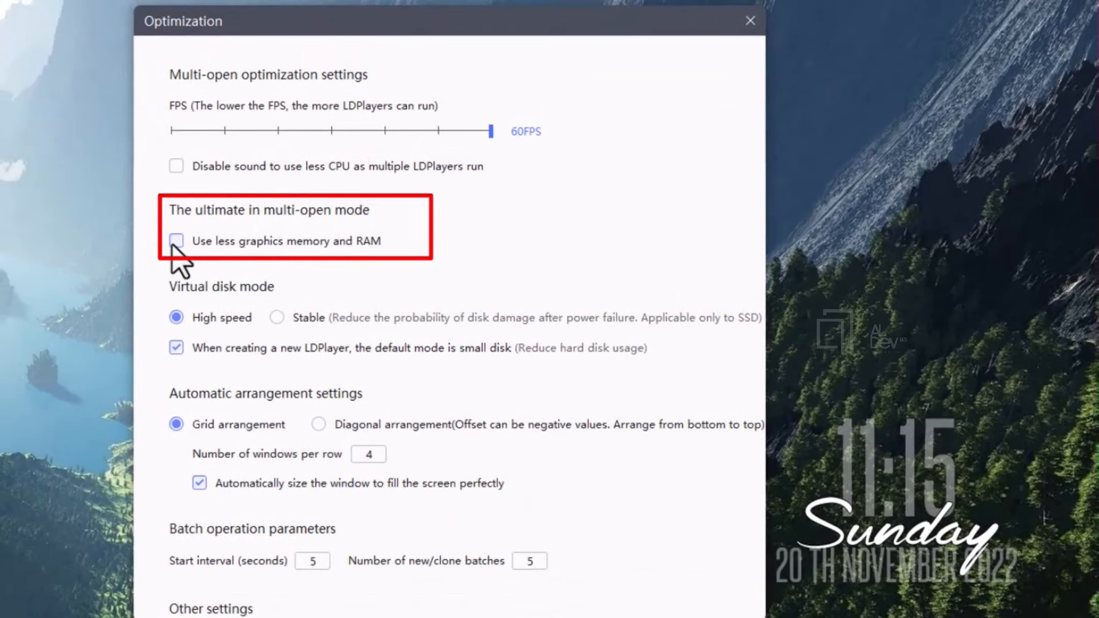
click(176, 242)
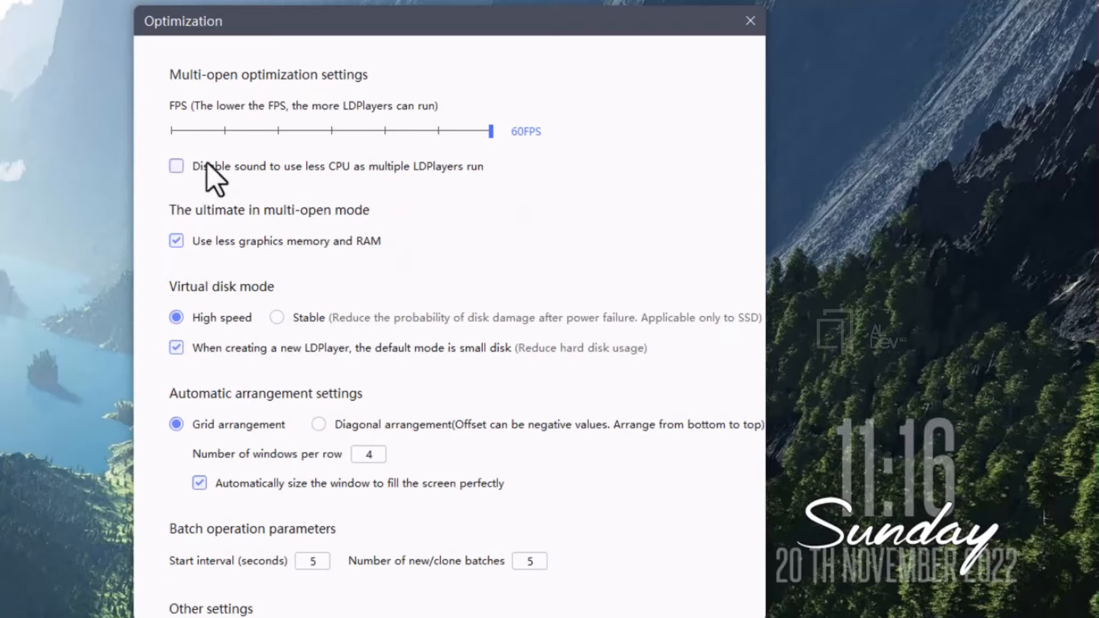
click(750, 21)
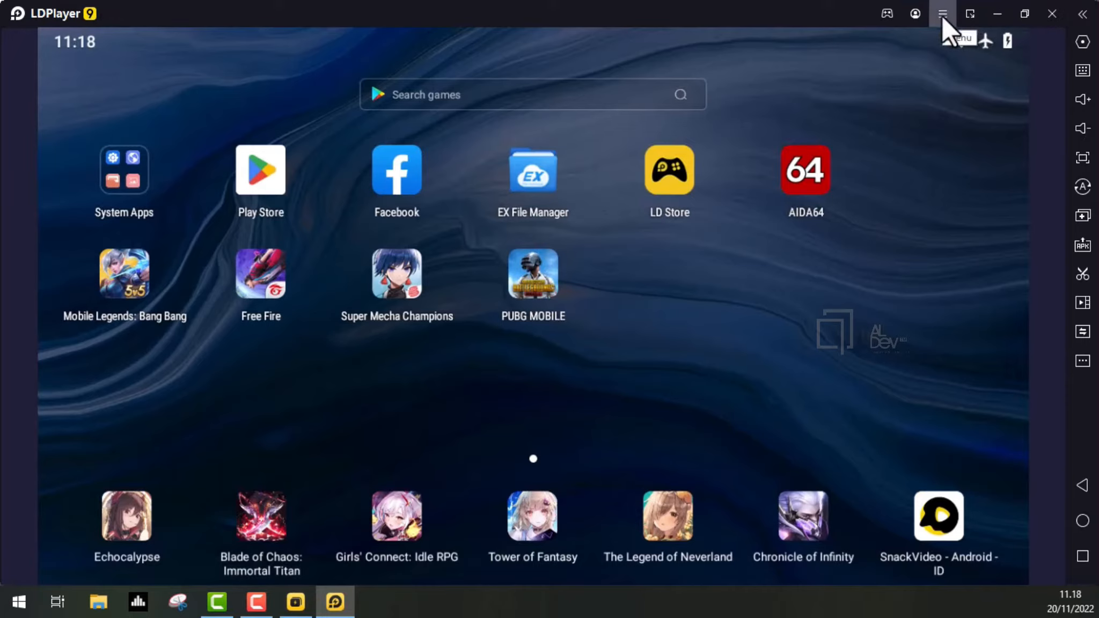
Open the running LDPlayer's advanced settings and set its CPU to 2 cores (recommended).
click(942, 15)
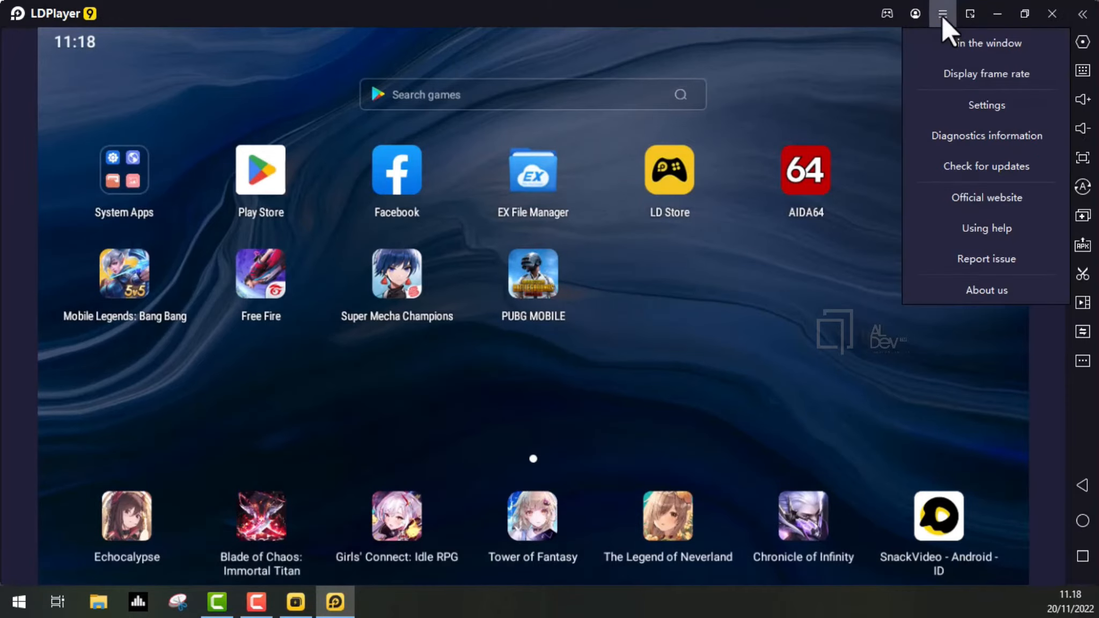
click(959, 105)
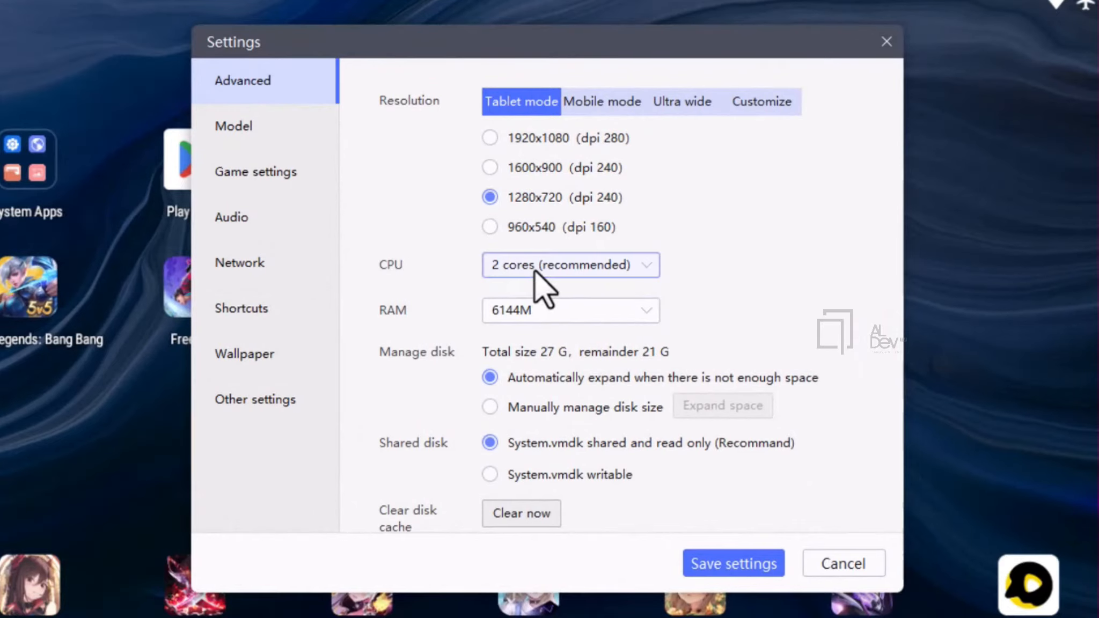
click(543, 285)
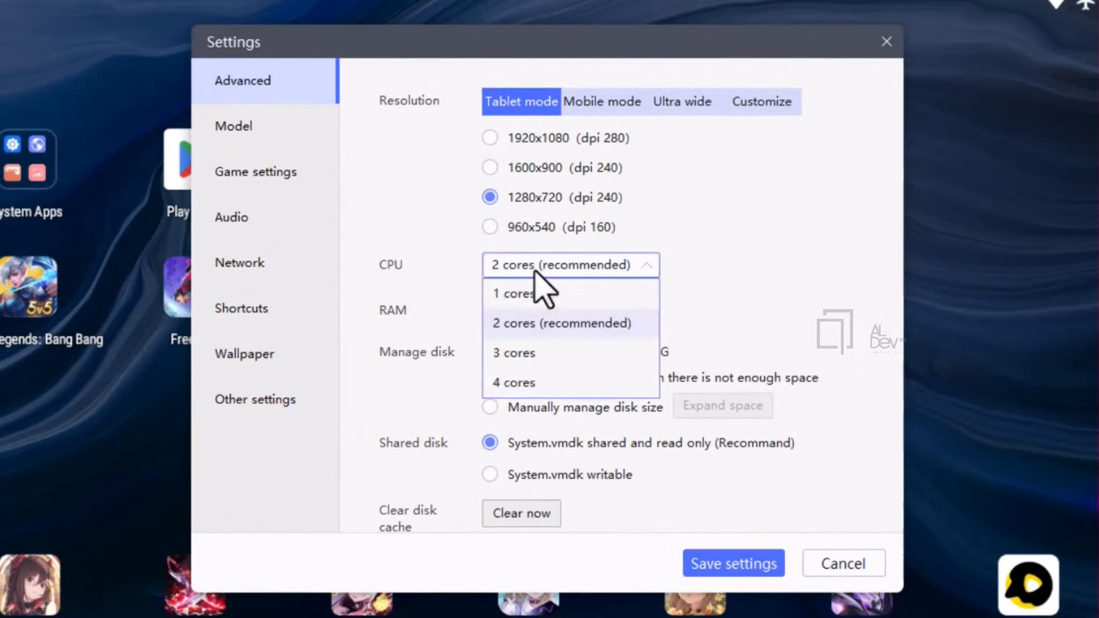
click(541, 323)
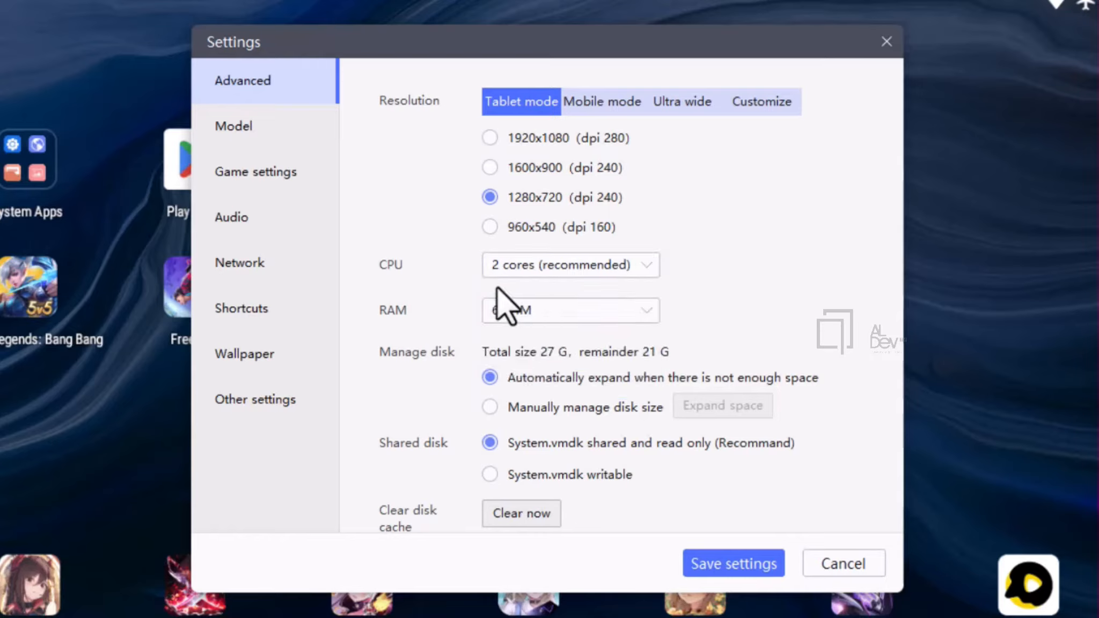
Set the emulator's RAM to 4096M, save the settings and restart LDPlayer to apply them.
click(545, 316)
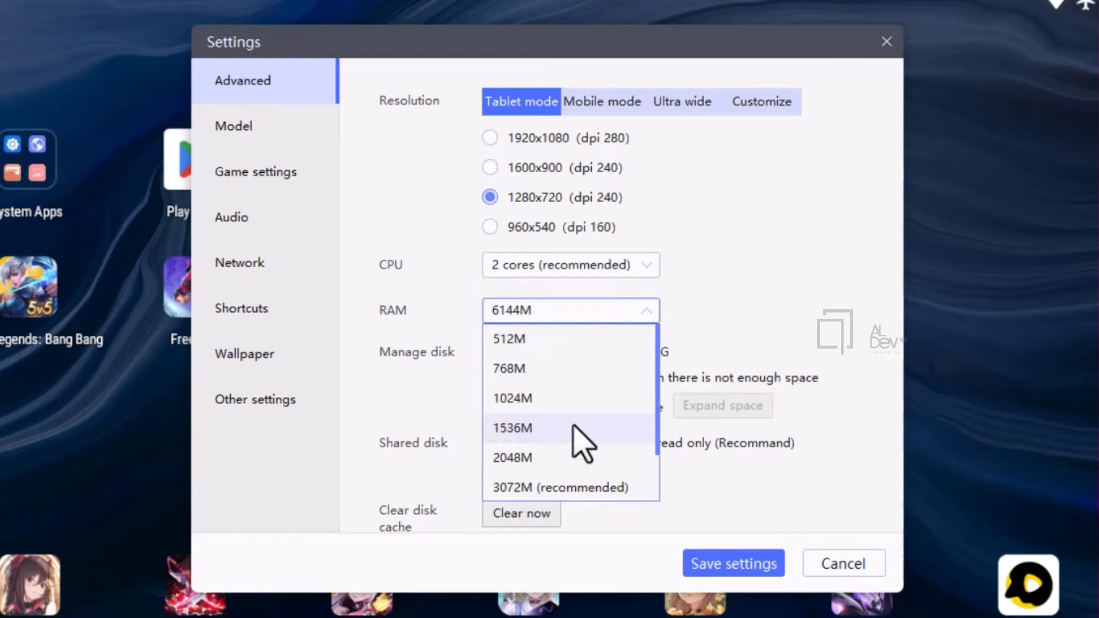
scroll(585, 435, down, 2)
click(540, 457)
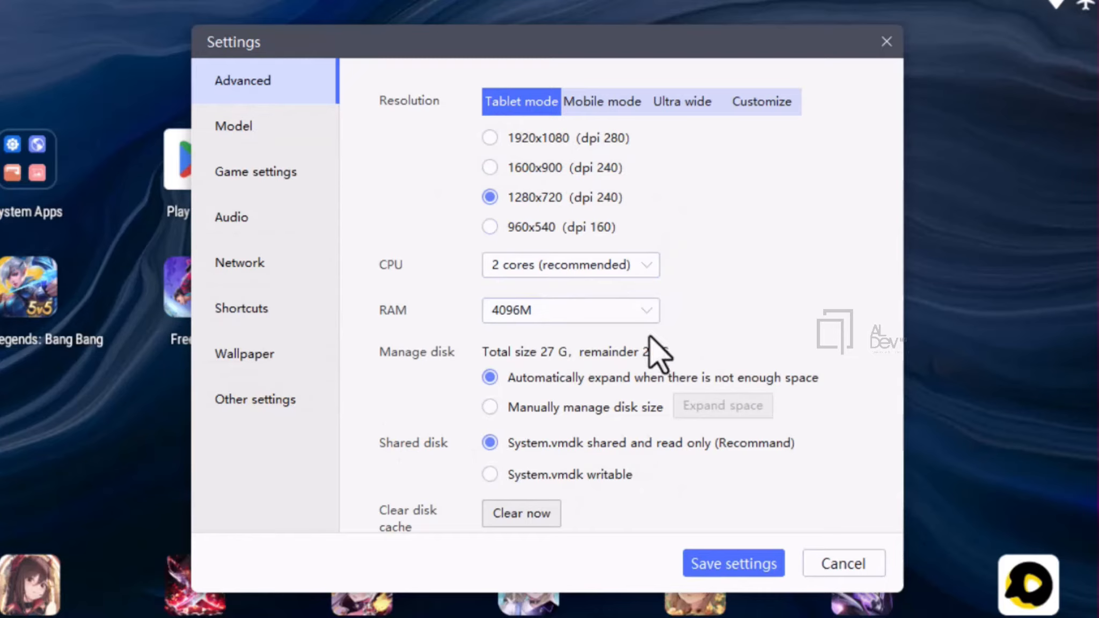
click(751, 568)
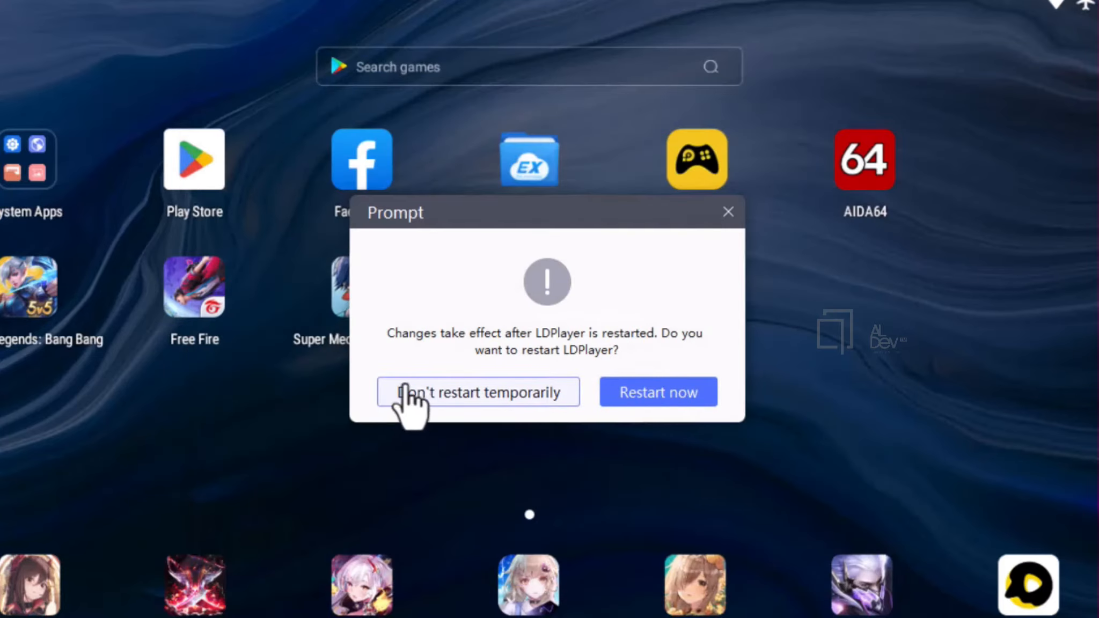
click(666, 395)
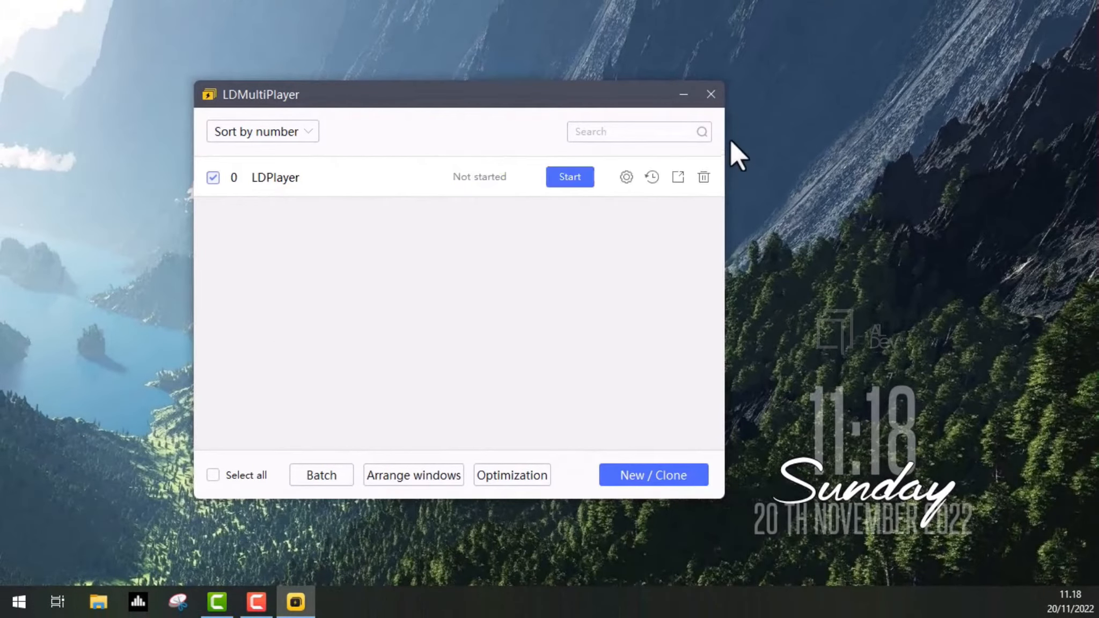
Create a new LDPlayer instance with small disk mode enabled in LDMultiPlayer.
drag(457, 99, 488, 88)
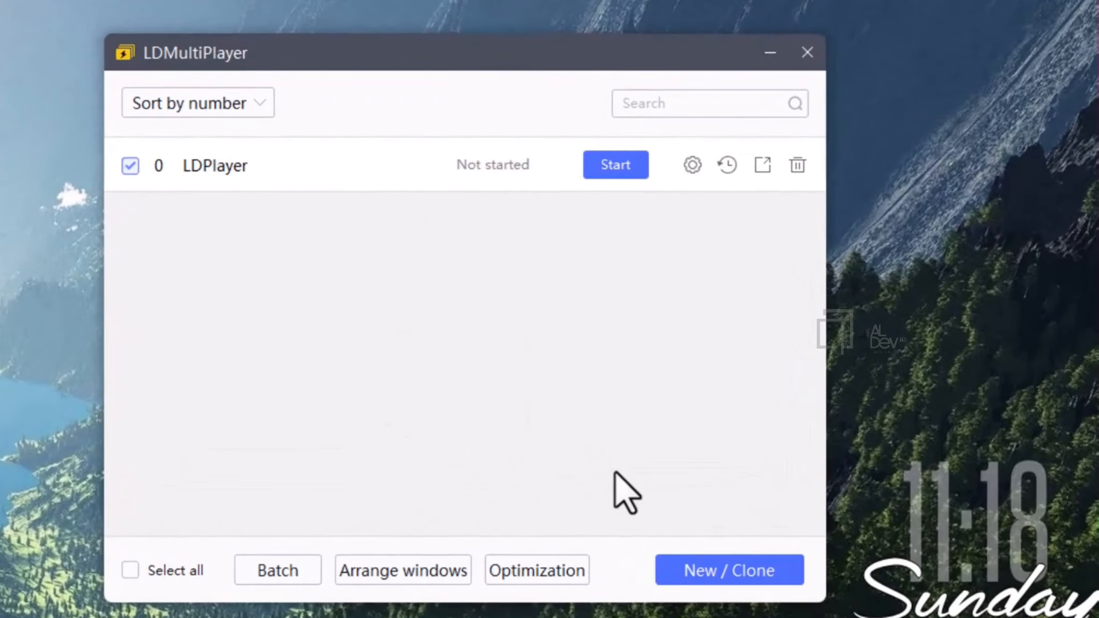
click(721, 583)
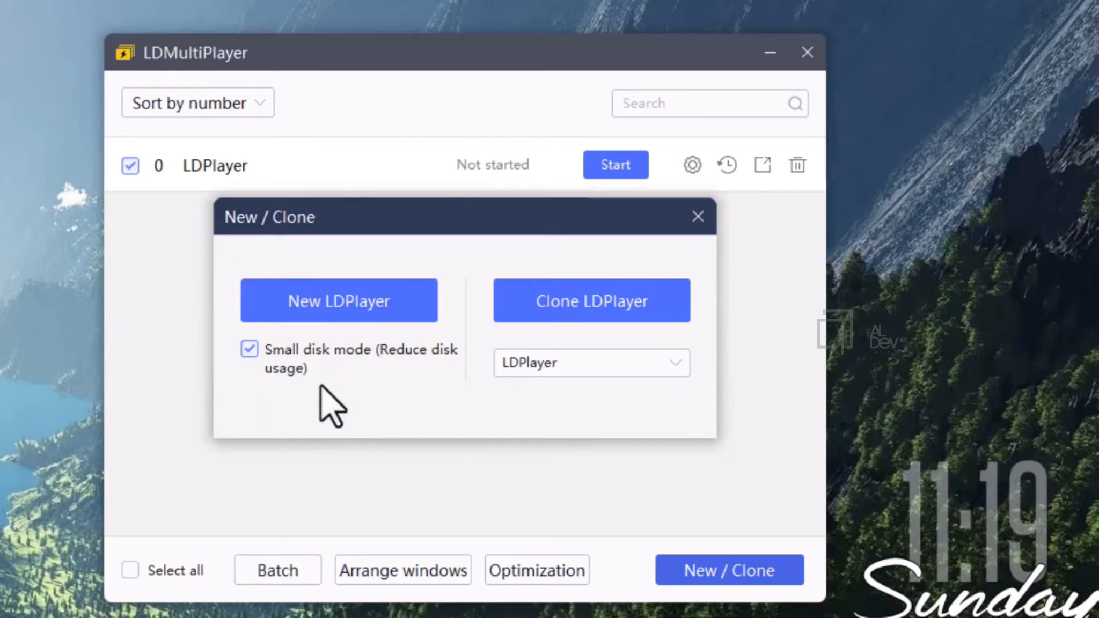
click(343, 314)
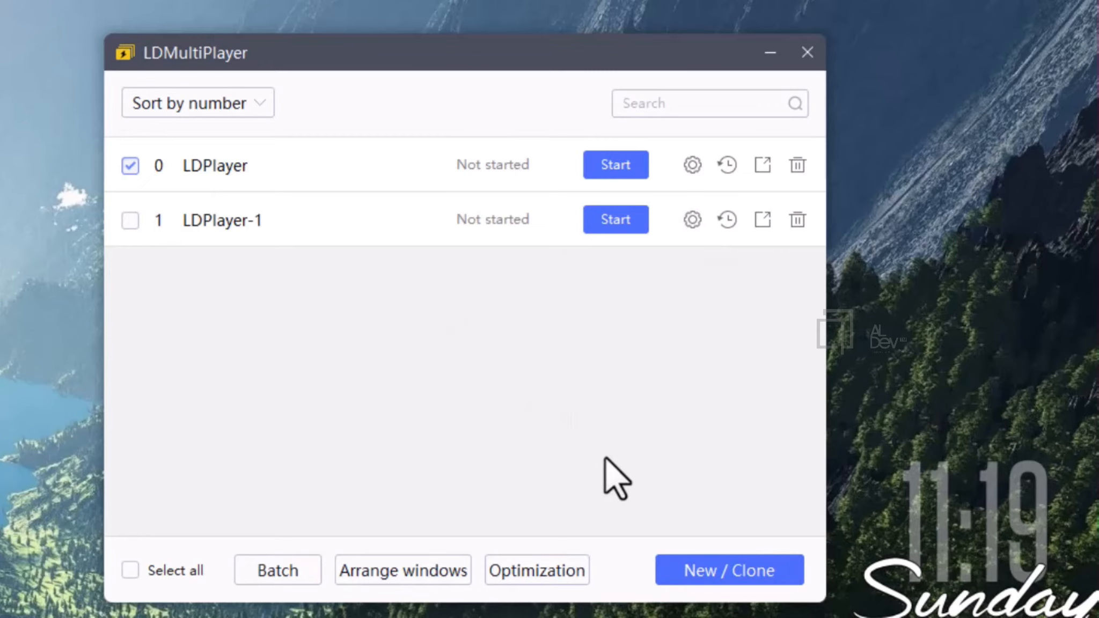
Select only the LDPlayer-1 instance, review the FPS and memory-saving options in the optimization settings, and close LDMultiPlayer.
click(130, 220)
click(130, 166)
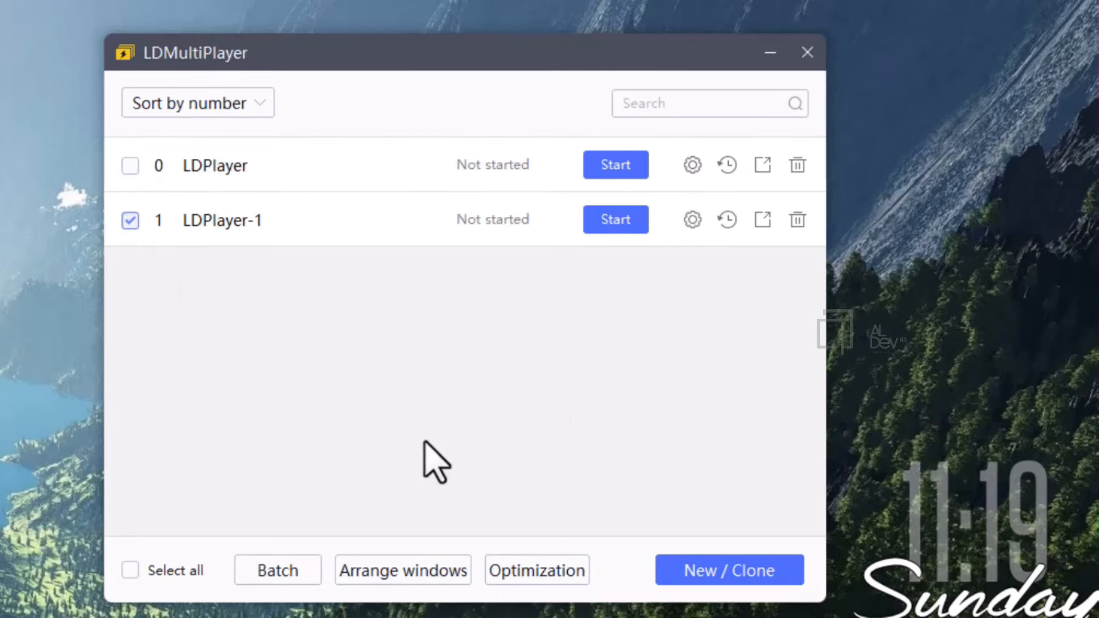
click(531, 572)
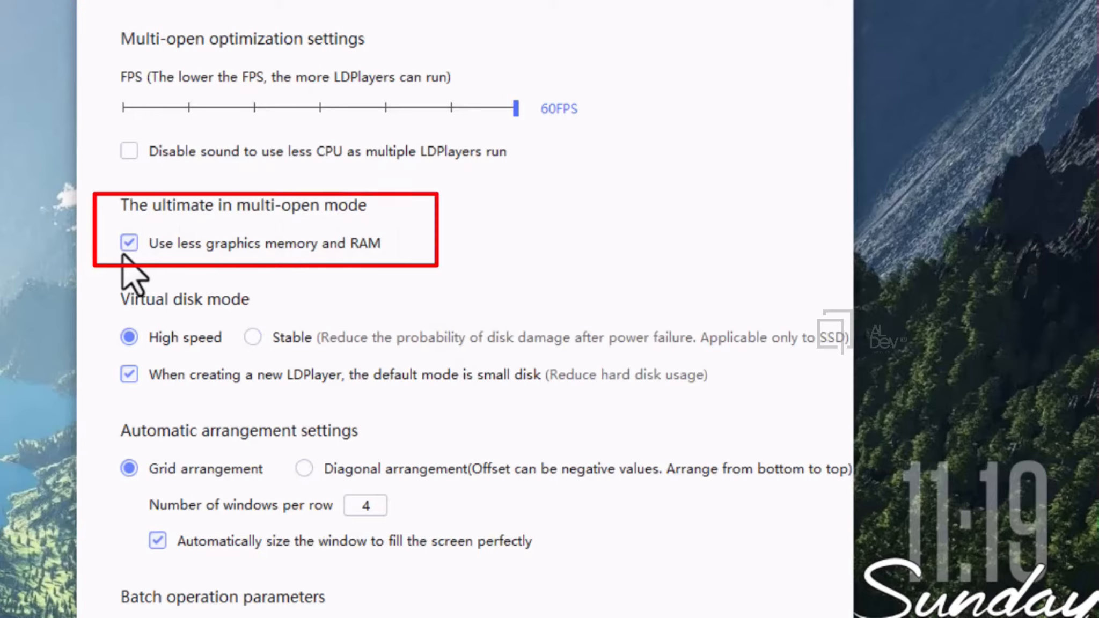
mouse_move(514, 110)
mouse_down()
mouse_move(254, 112)
mouse_move(400, 147)
mouse_move(571, 159)
mouse_up()
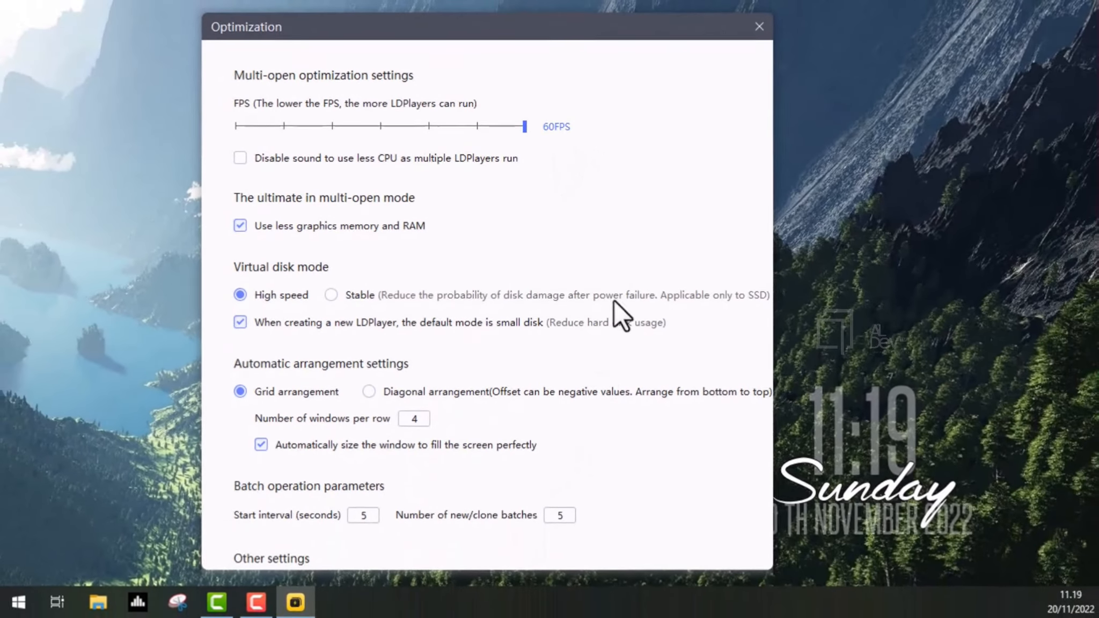
click(757, 29)
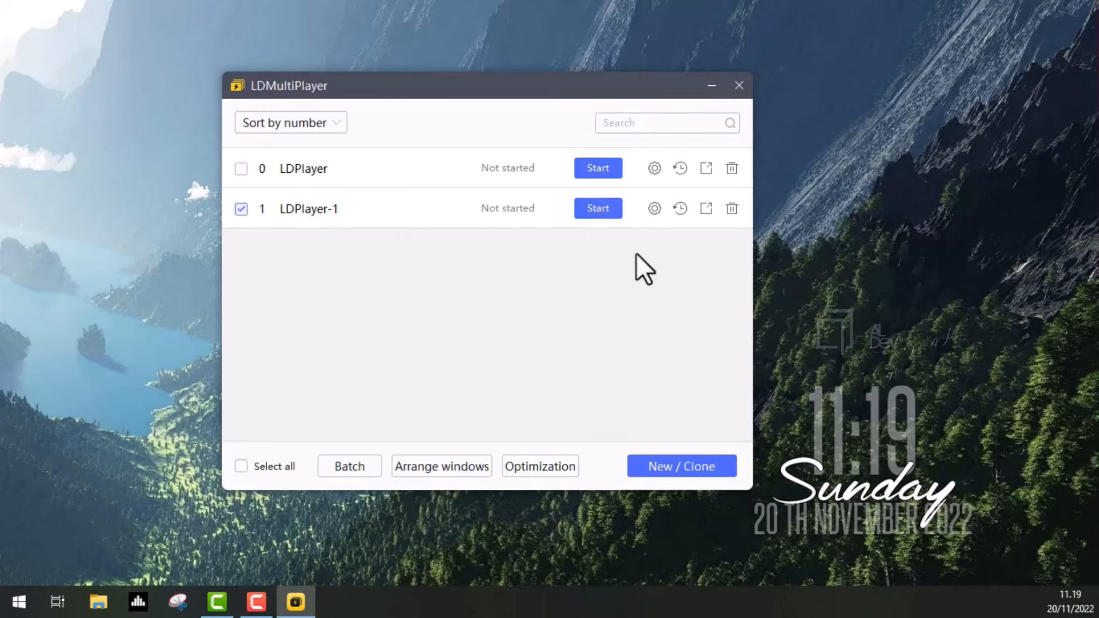
click(741, 87)
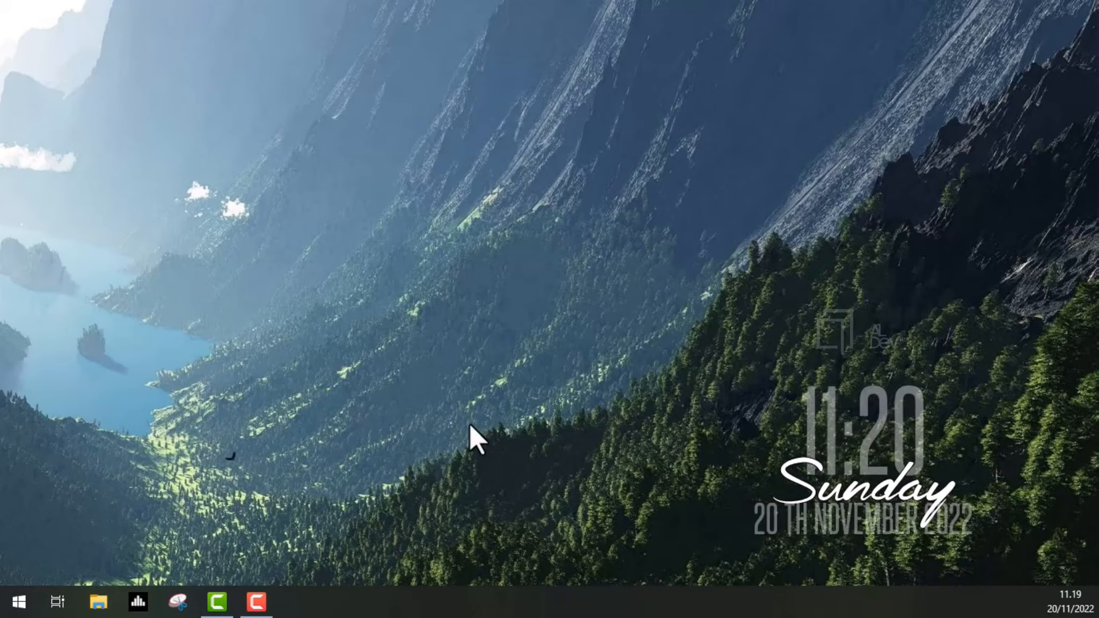
Switch to File Explorer and open the LDPlayer4.0 installation folder inside LDPlayer on Local Disk (D:).
key(super+e)
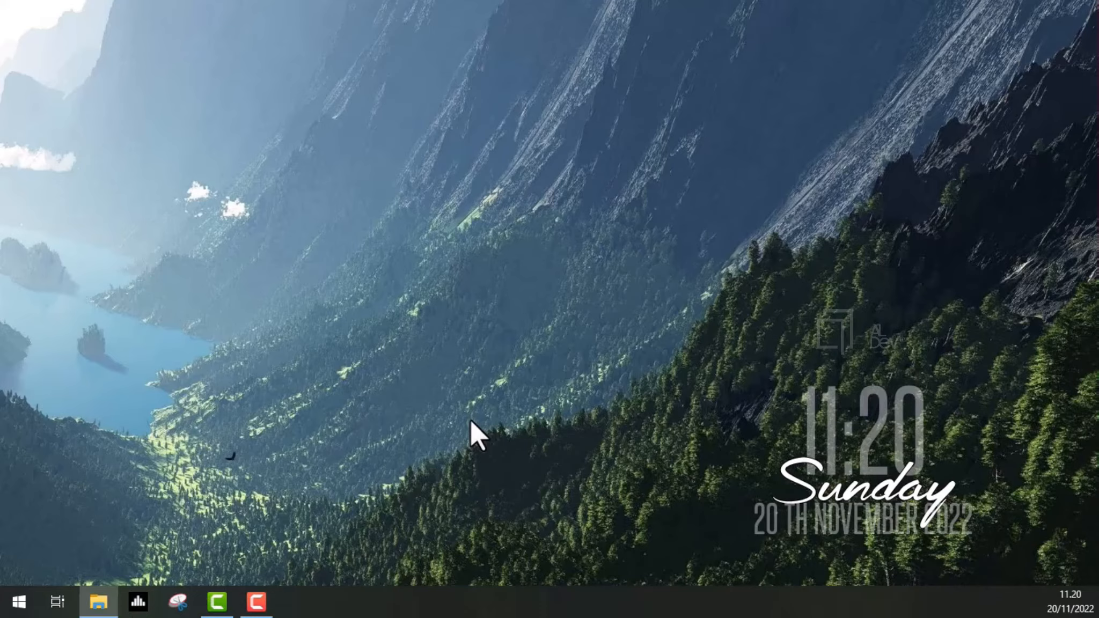
drag(425, 114, 598, 1)
click(69, 393)
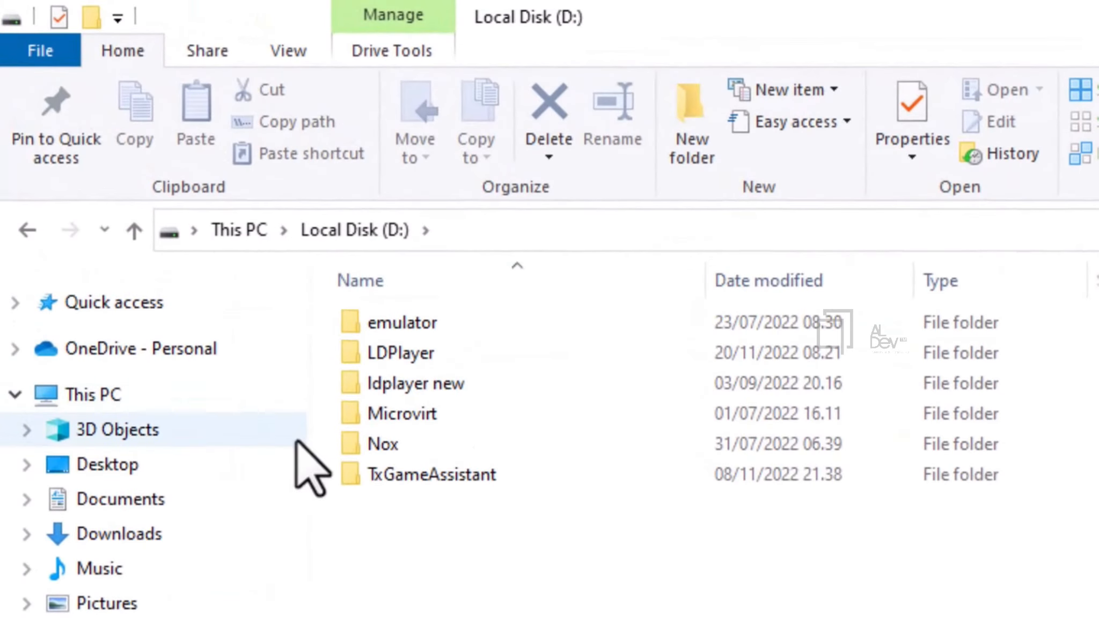
double_click(412, 352)
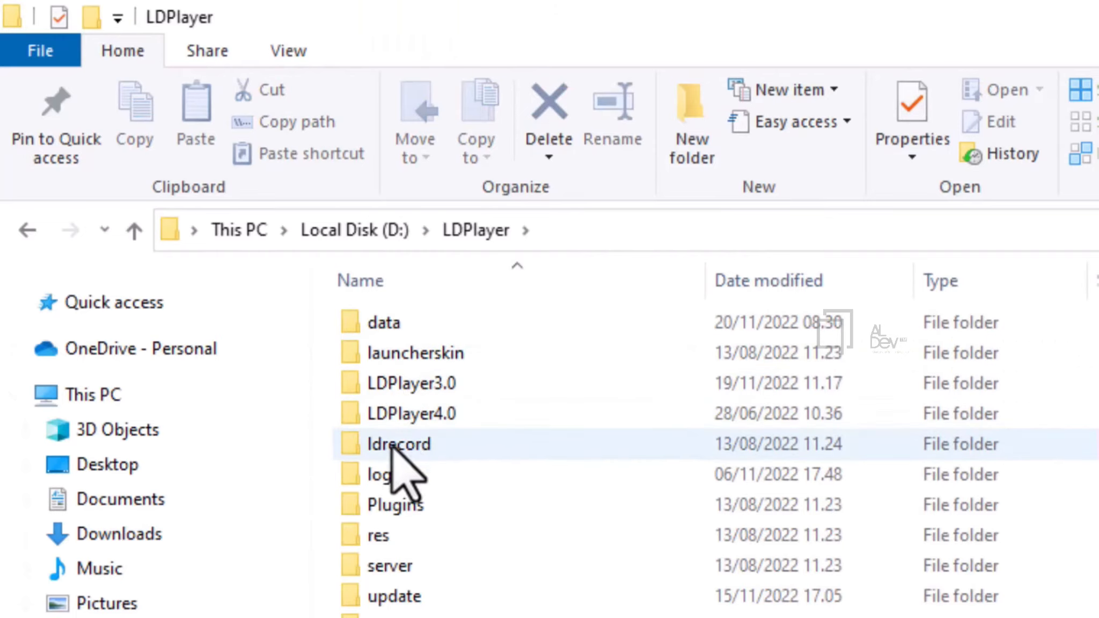
double_click(418, 424)
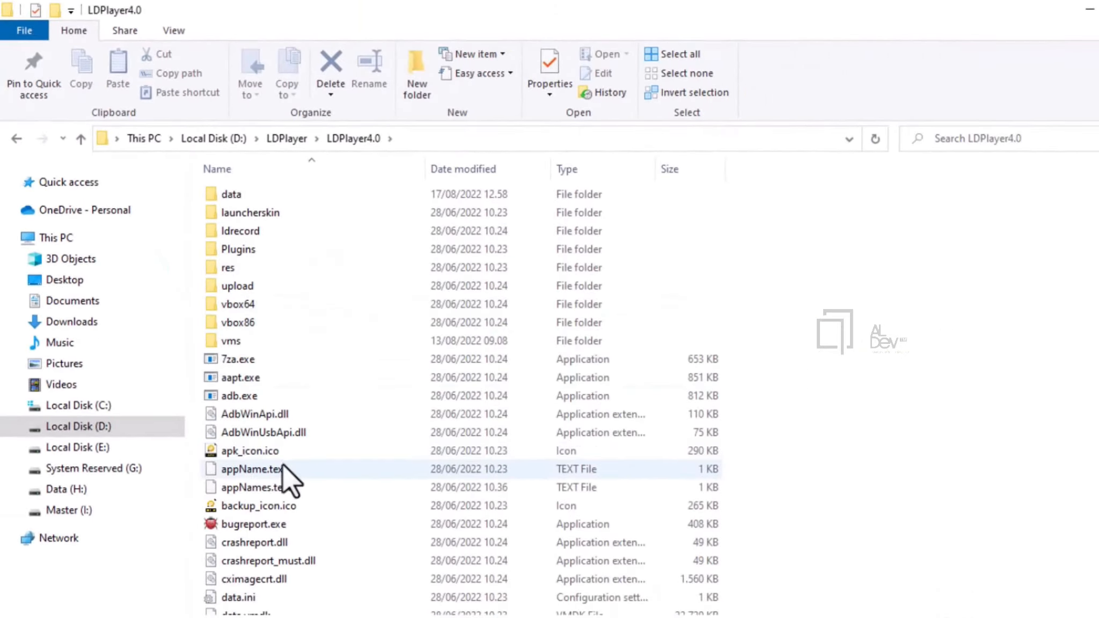
Launch the dnuninst.exe uninstaller, mark "Game lag, Crash" and "Game tidak dapat ditemukan" as reasons, and exit without uninstalling.
scroll(336, 437, down, 4)
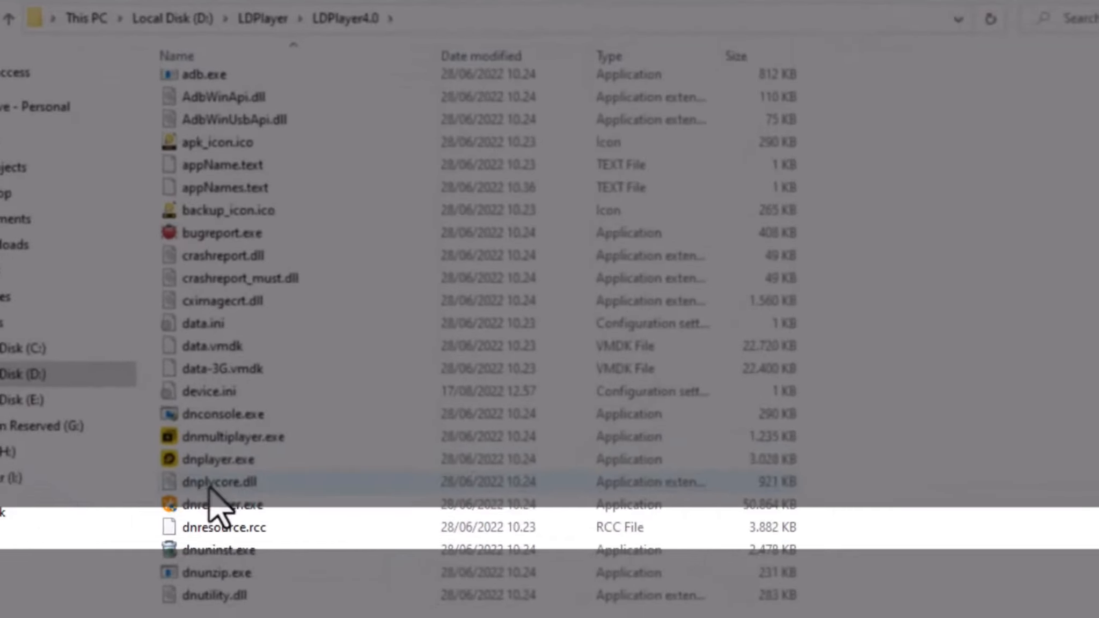
double_click(208, 529)
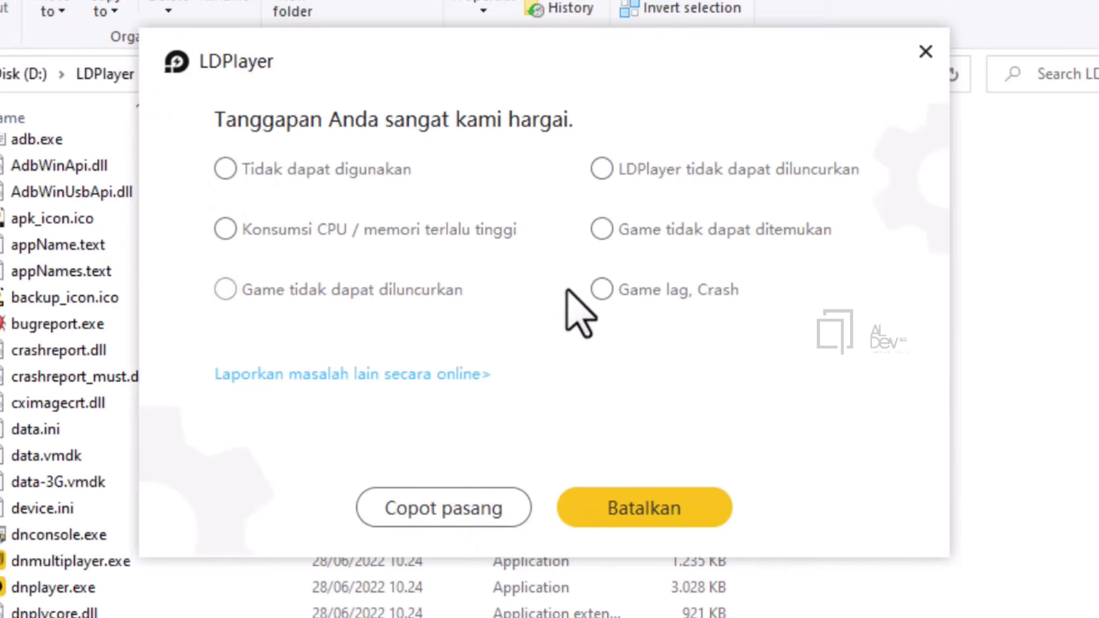
click(602, 292)
click(599, 234)
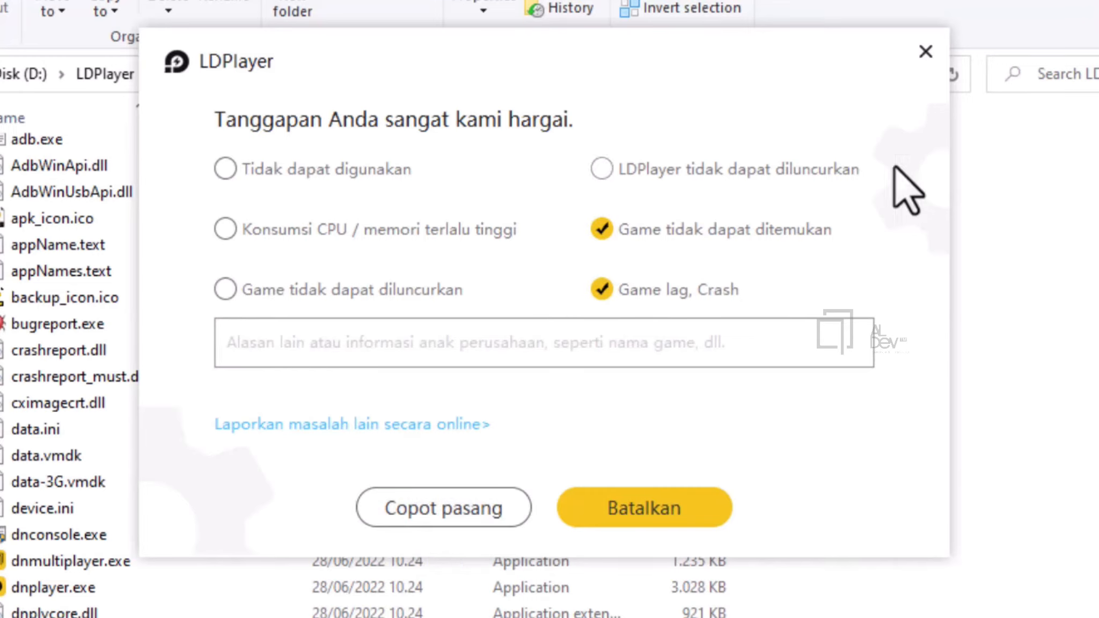
click(926, 52)
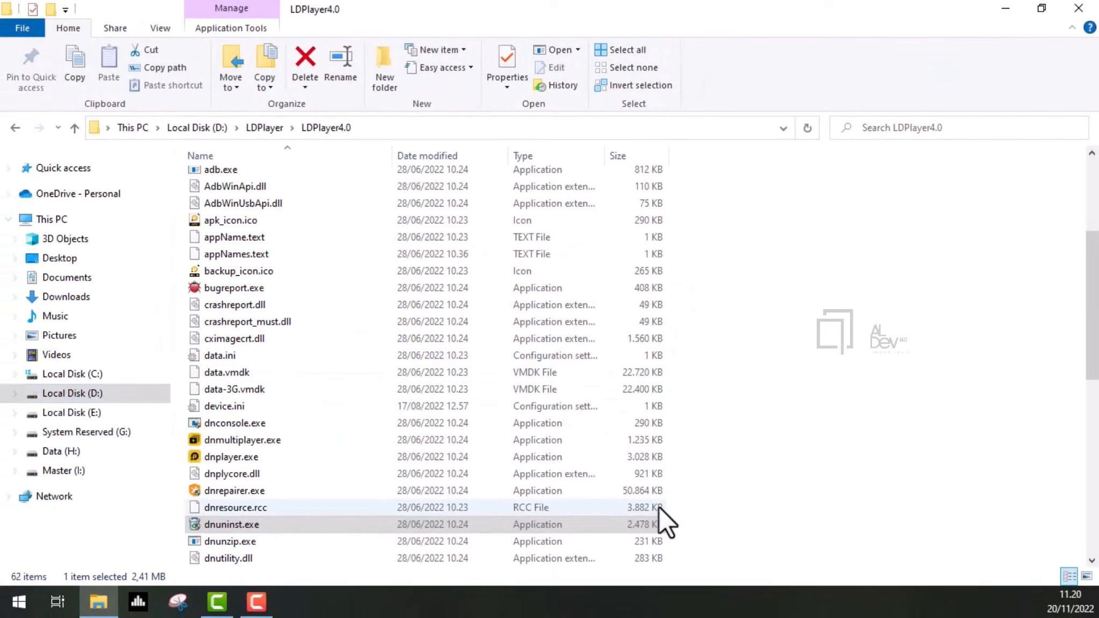
scroll(659, 507, up, 4)
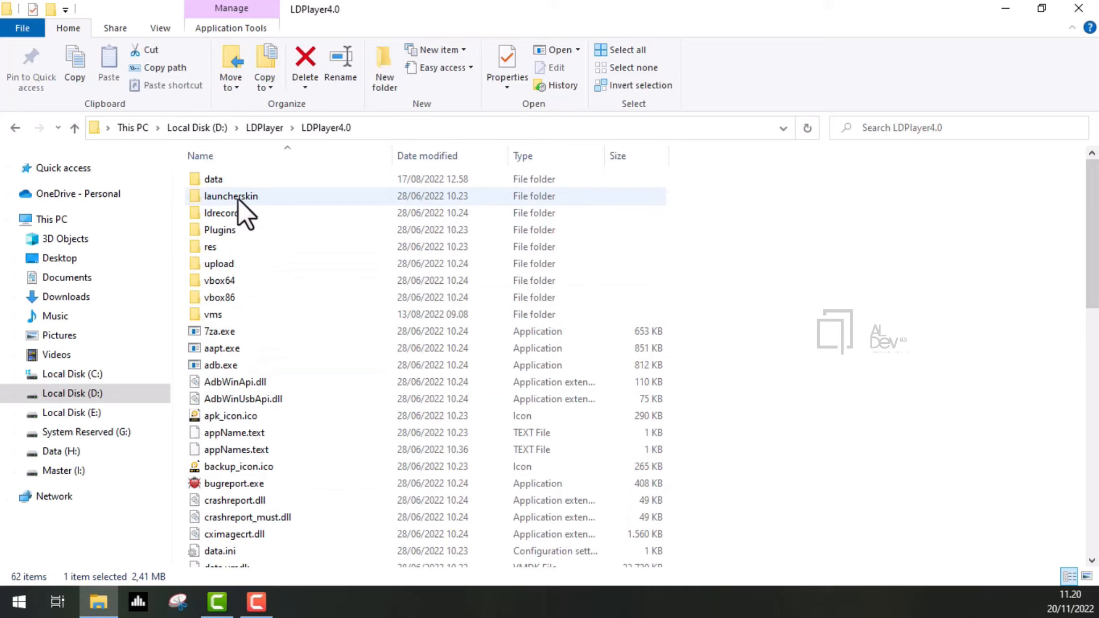
click(1079, 9)
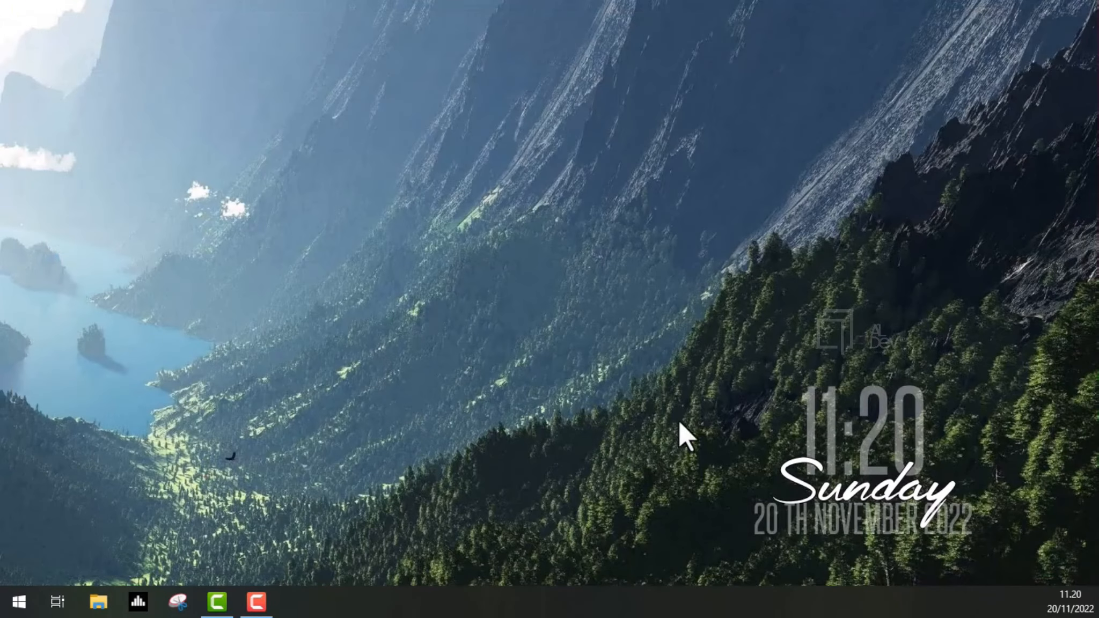